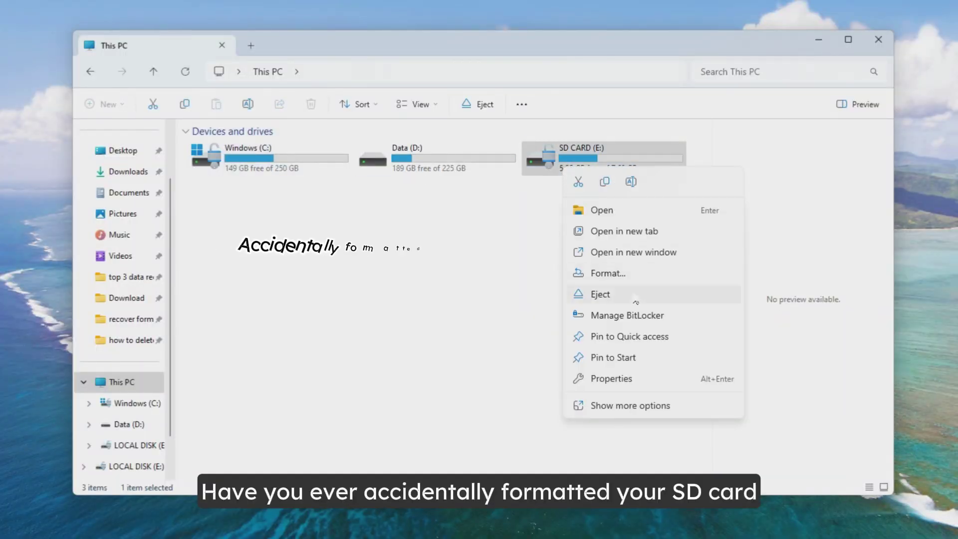
Quick-format SD CARD (E:) as FAT32, then open the now-empty drive showing 7.60 GB free.
left_click(641, 281)
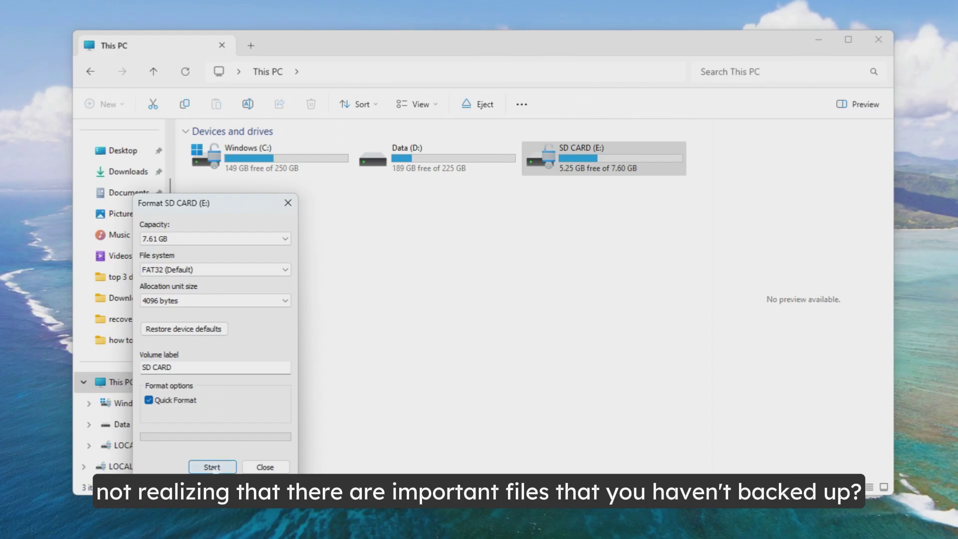
left_click(212, 467)
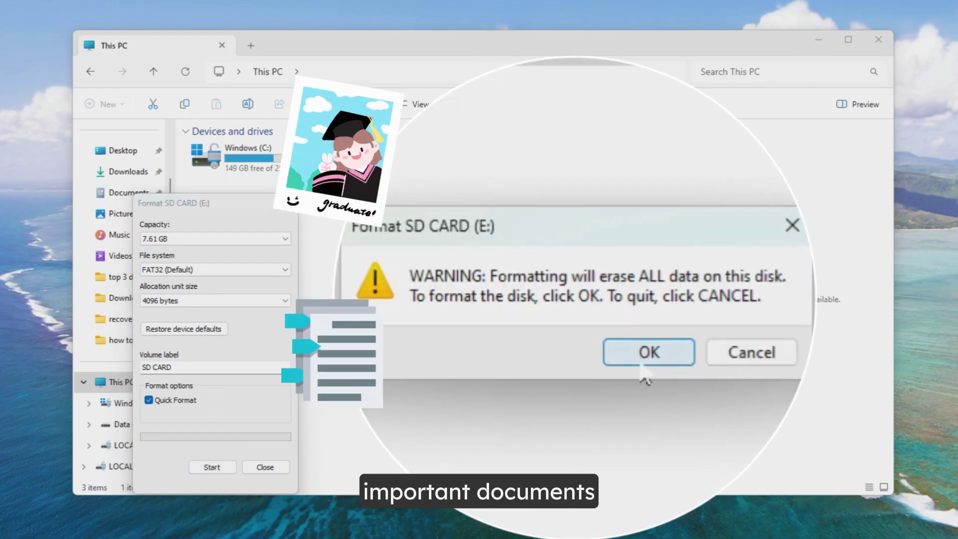
left_click(610, 330)
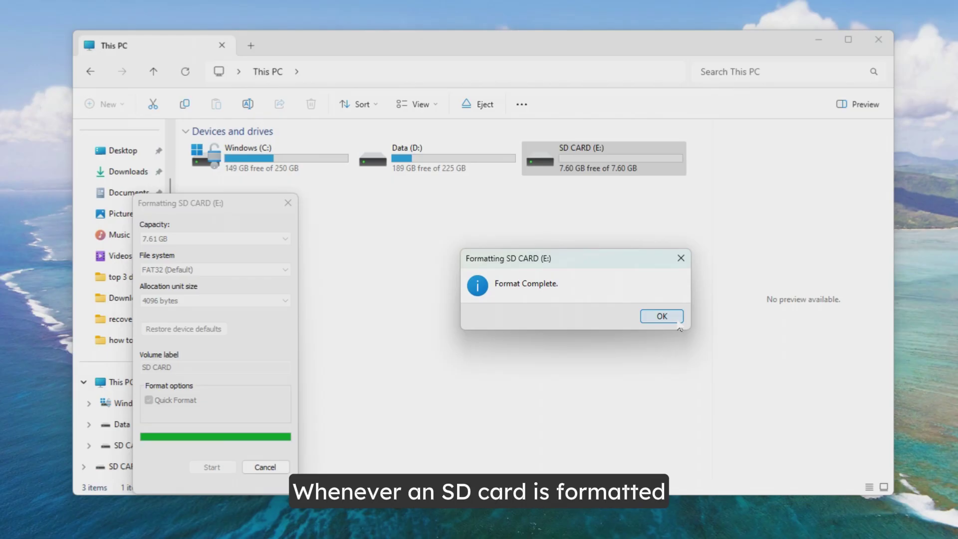
left_click(677, 322)
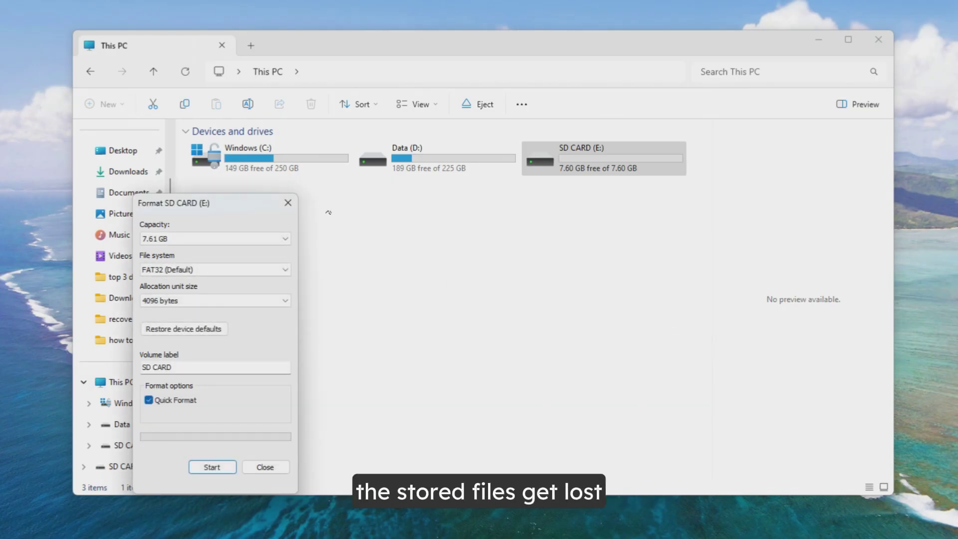
left_click(294, 206)
double_click(590, 172)
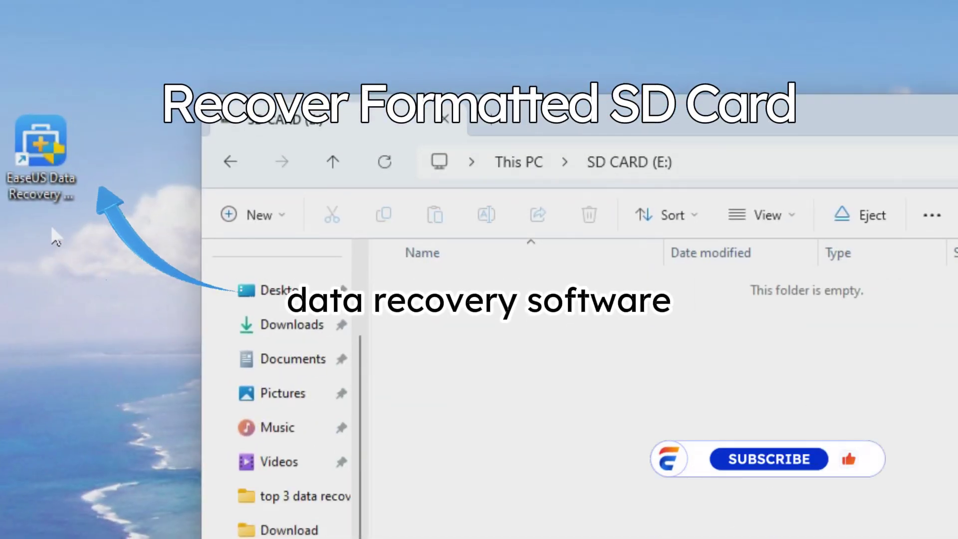
Launch EaseUS Data Recovery Wizard from its desktop shortcut.
double_click(36, 153)
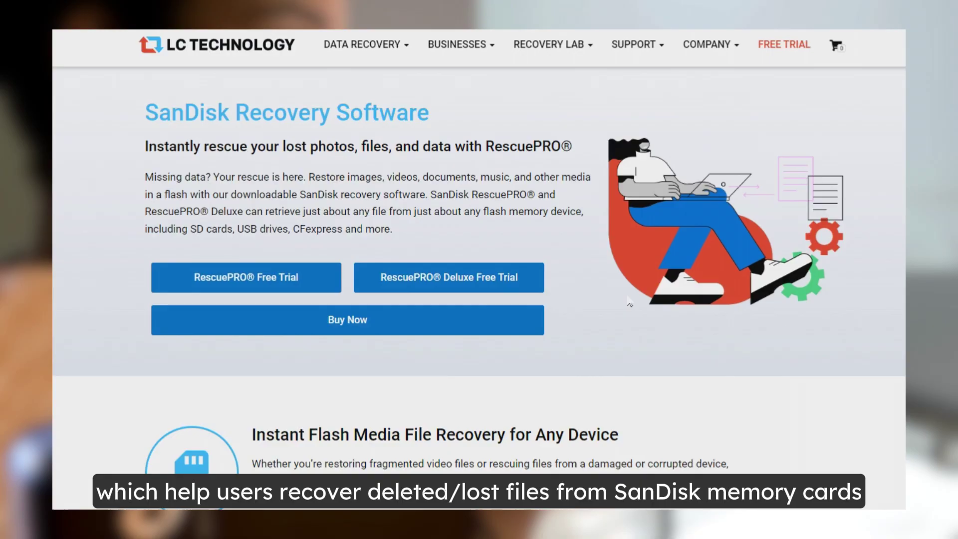
scroll(660, 381, "down", 6)
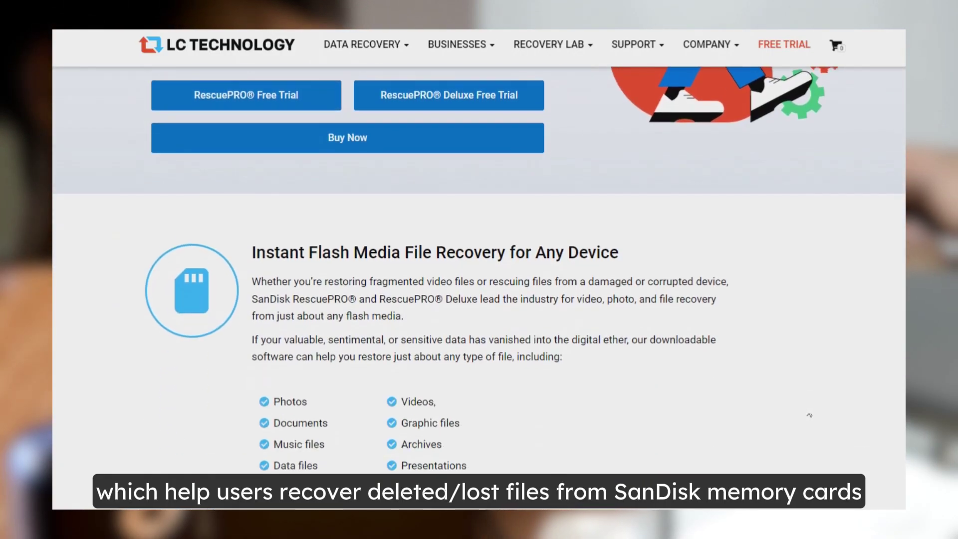
scroll(810, 415, "down", 5)
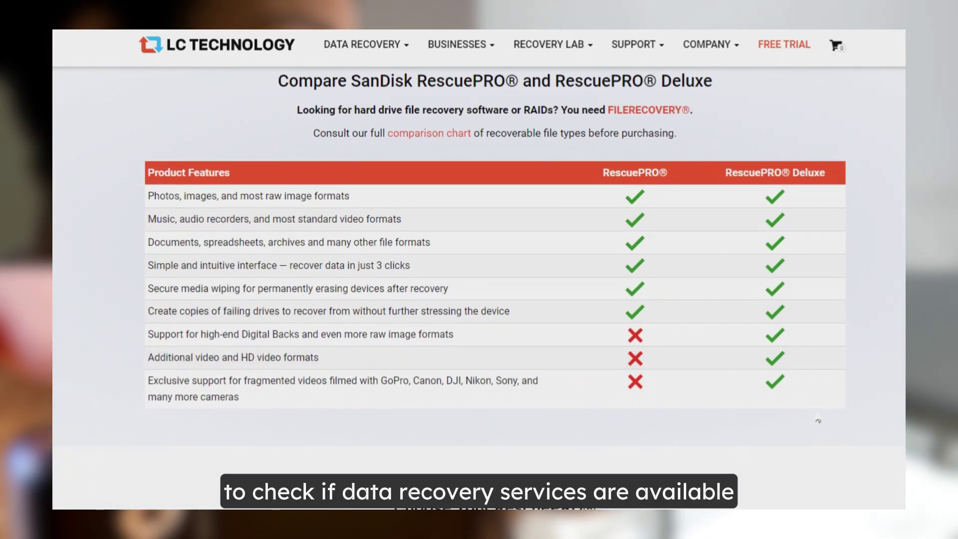
scroll(809, 415, "down", 3)
scroll(820, 422, "down", 2)
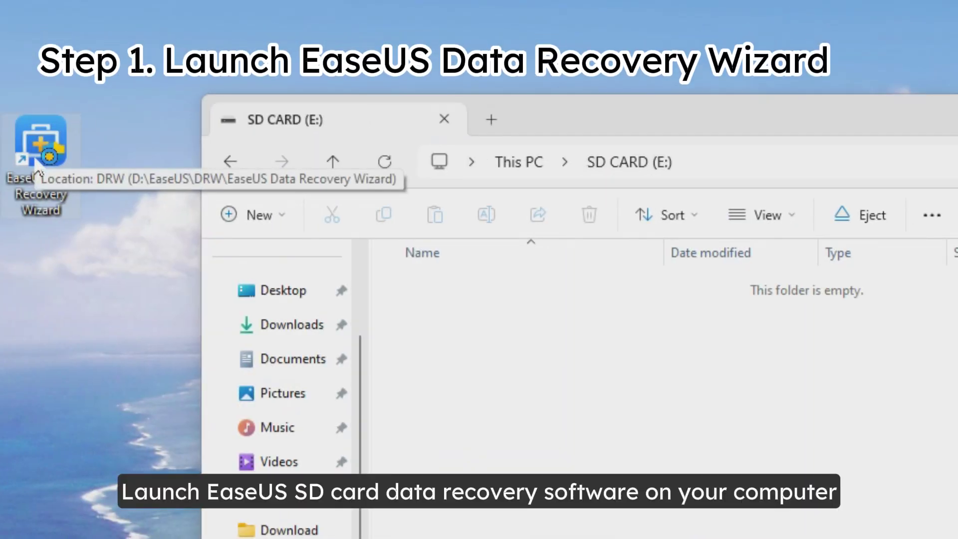
Relaunch EaseUS and scan SD CARD (E:) under SD Card recovery, finding 250 pictures and 27 videos.
double_click(39, 164)
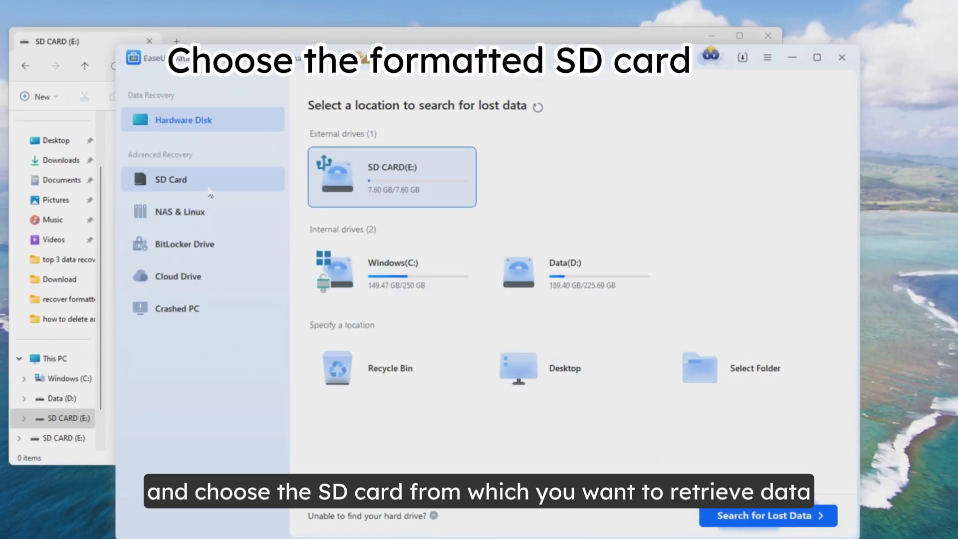
left_click(210, 193)
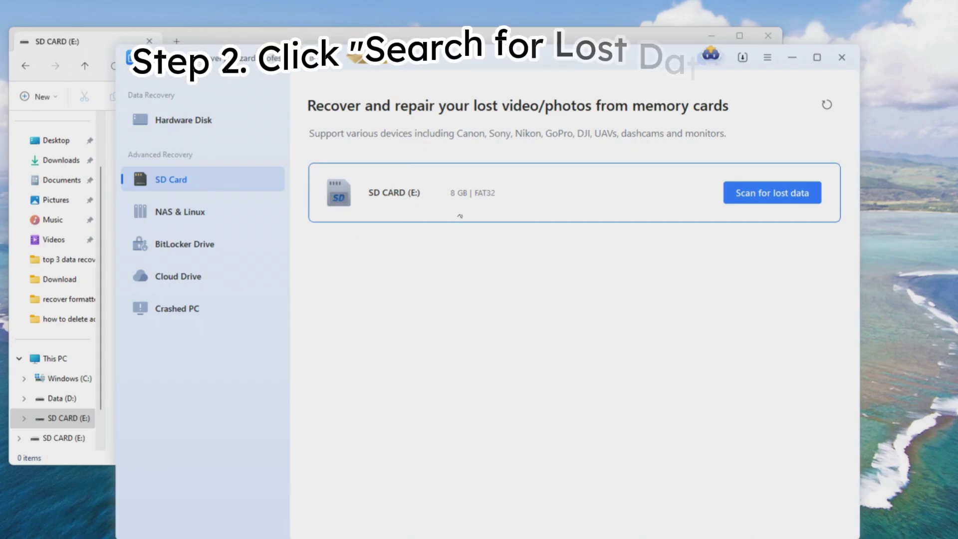
left_click(769, 195)
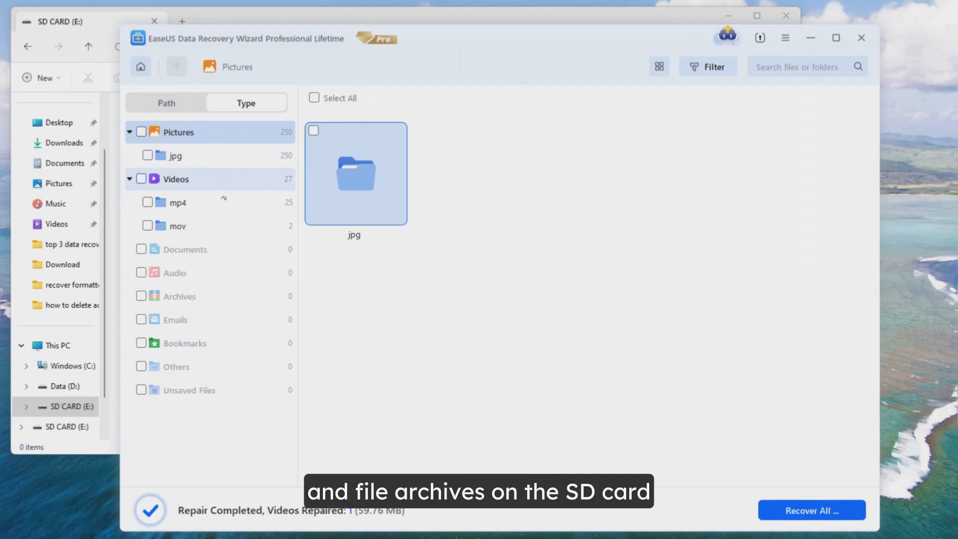
Preview the found jpg photos FILE11–FILE13 and recover them to drive C.
left_click(220, 180)
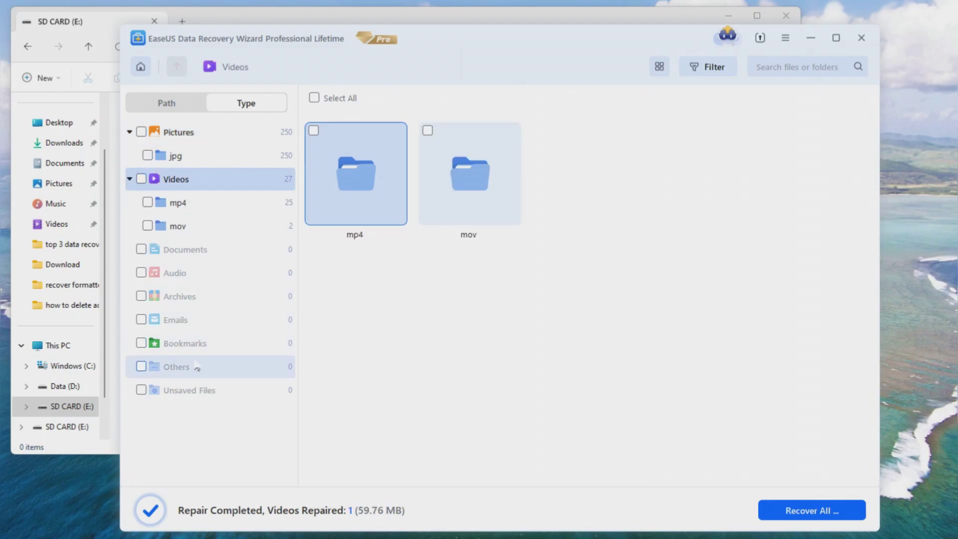
left_click(194, 158)
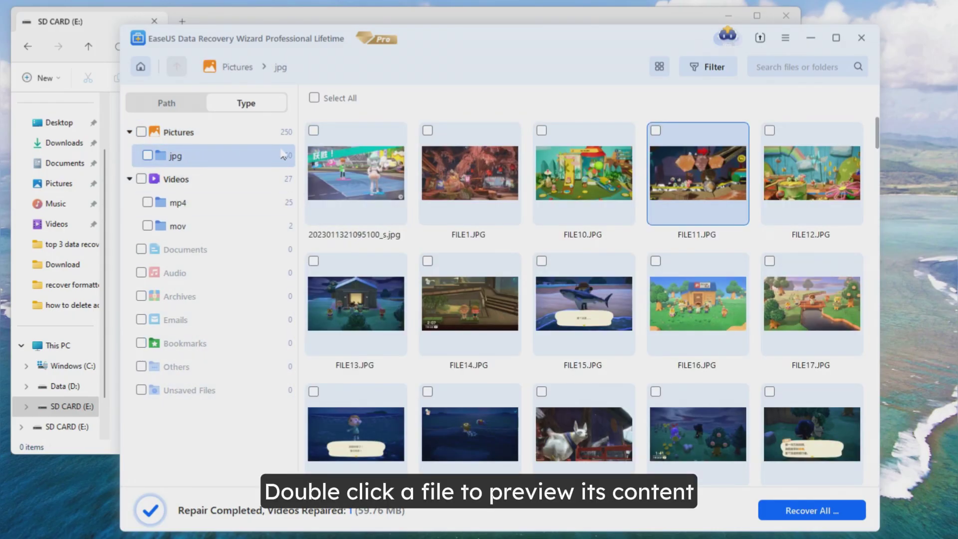
double_click(698, 173)
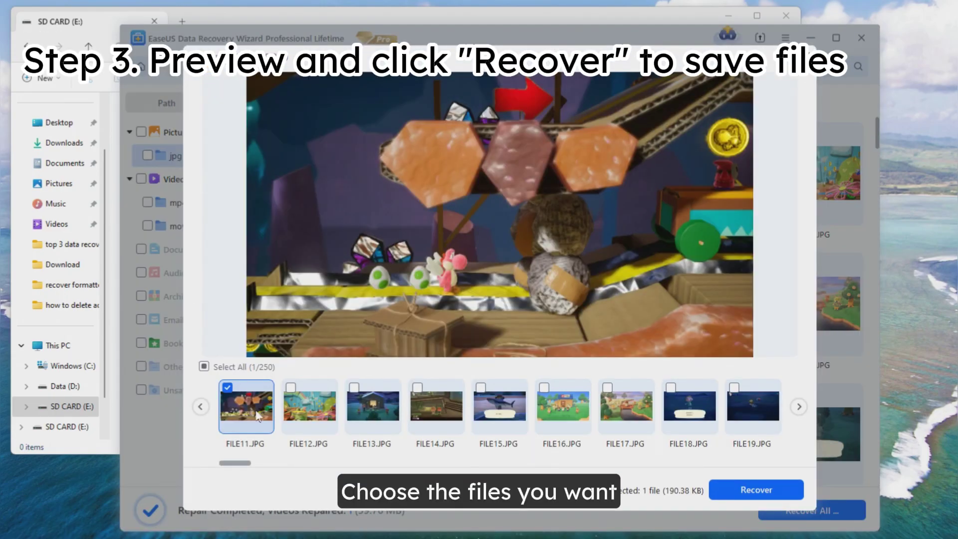
left_click(333, 418)
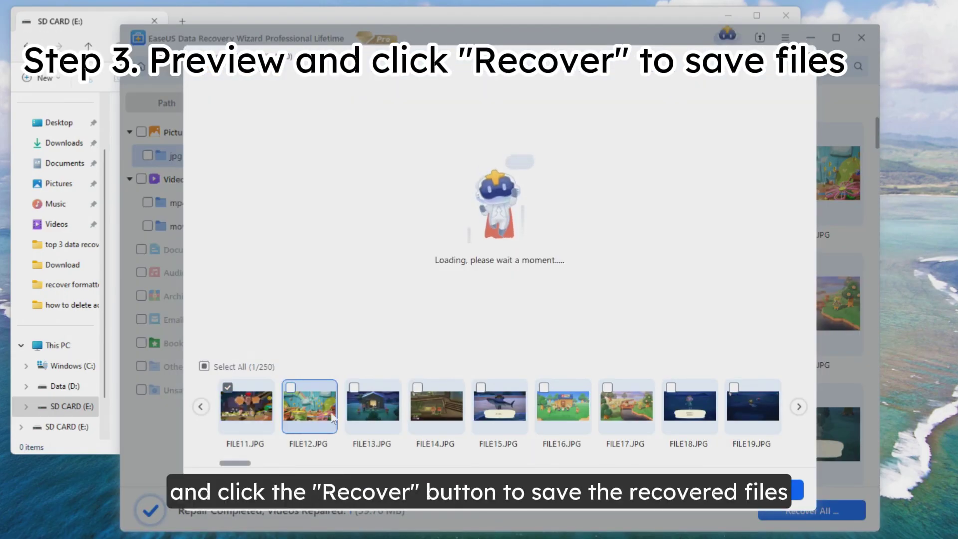
left_click(375, 423)
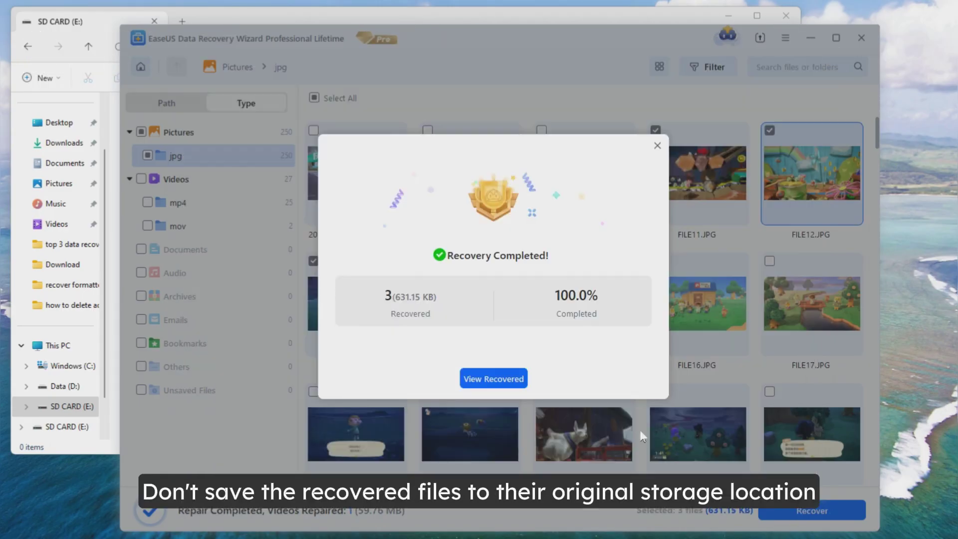
left_click(494, 378)
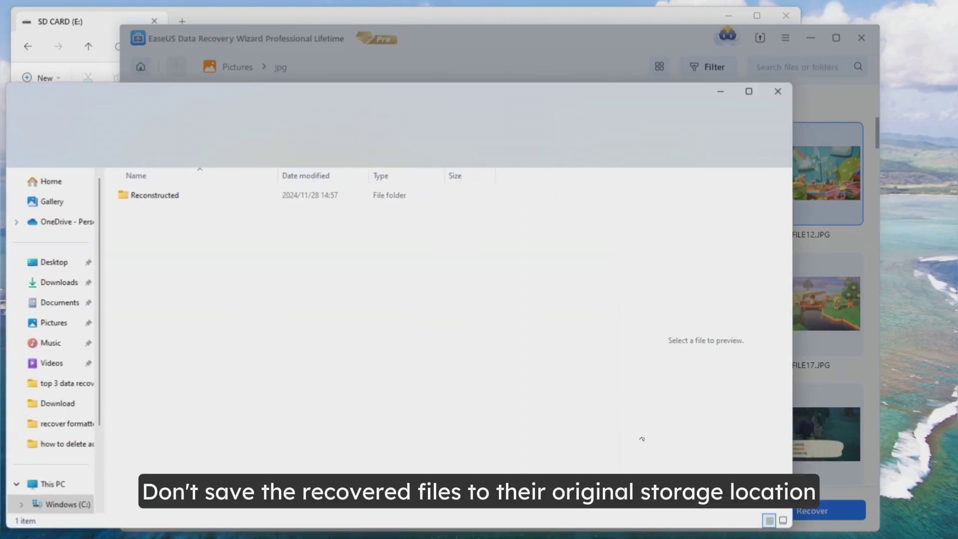
Open the recovered Reconstructed > Pictures > jpg > NINTENDO CO., LTD folder and view FILE11.JPG.
double_click(172, 204)
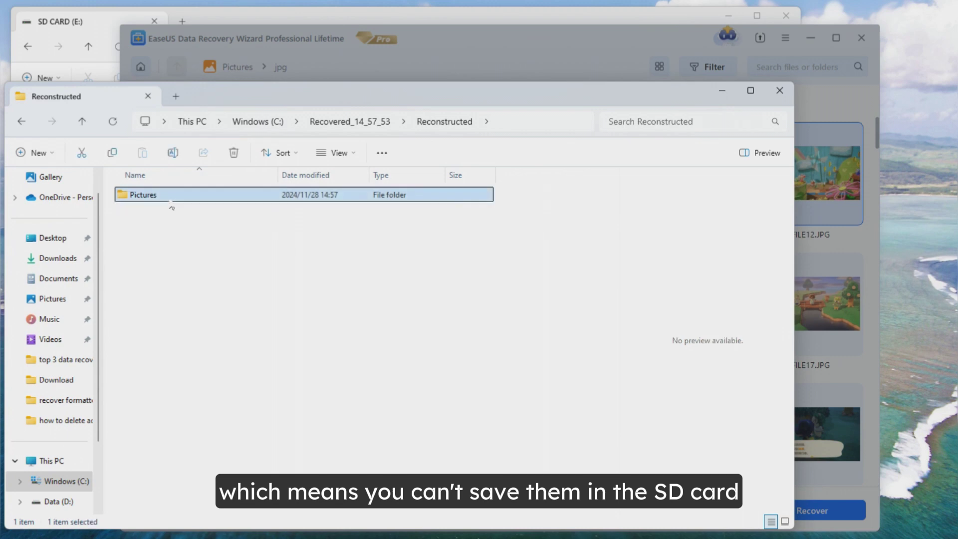
double_click(172, 202)
double_click(171, 201)
double_click(171, 200)
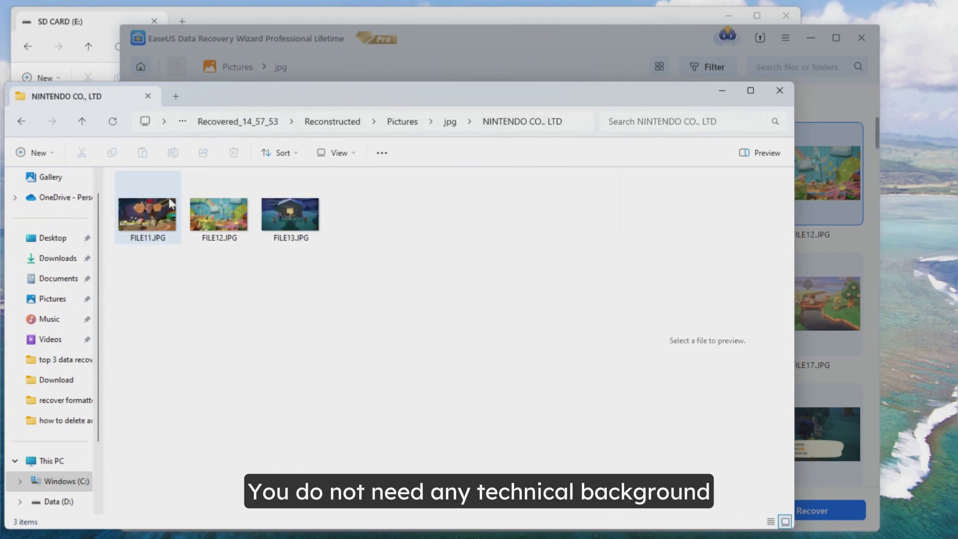
double_click(165, 227)
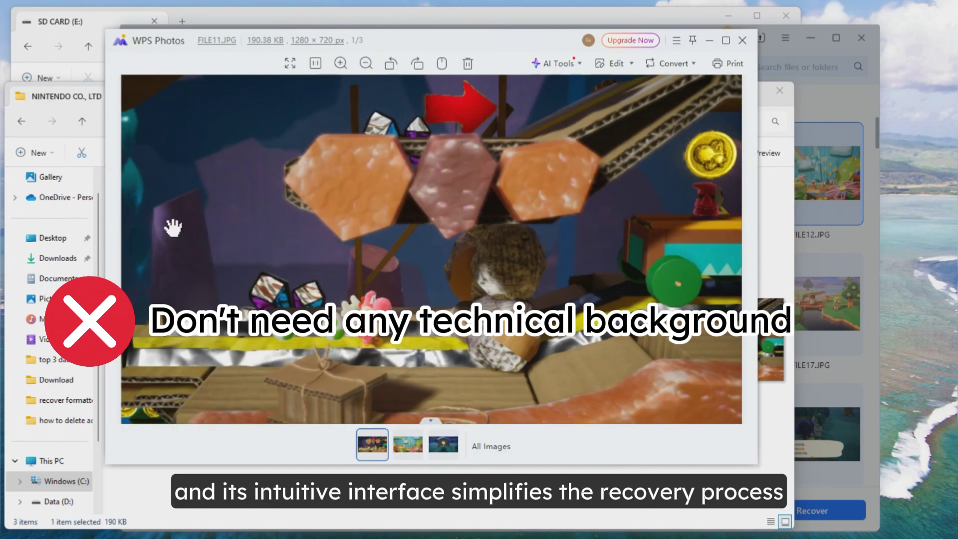
View recovered photos FILE12 and FILE13, then close WPS Photos.
left_click(739, 261)
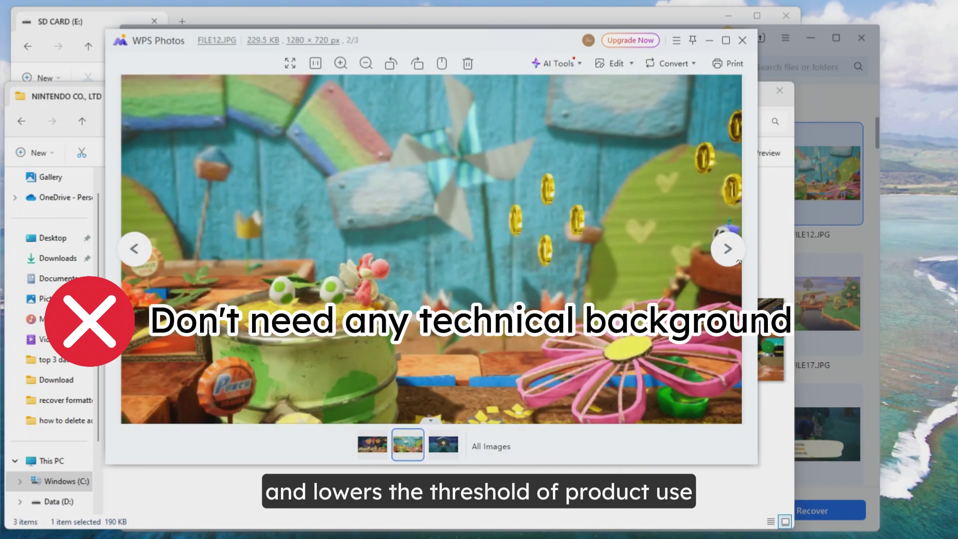
left_click(739, 260)
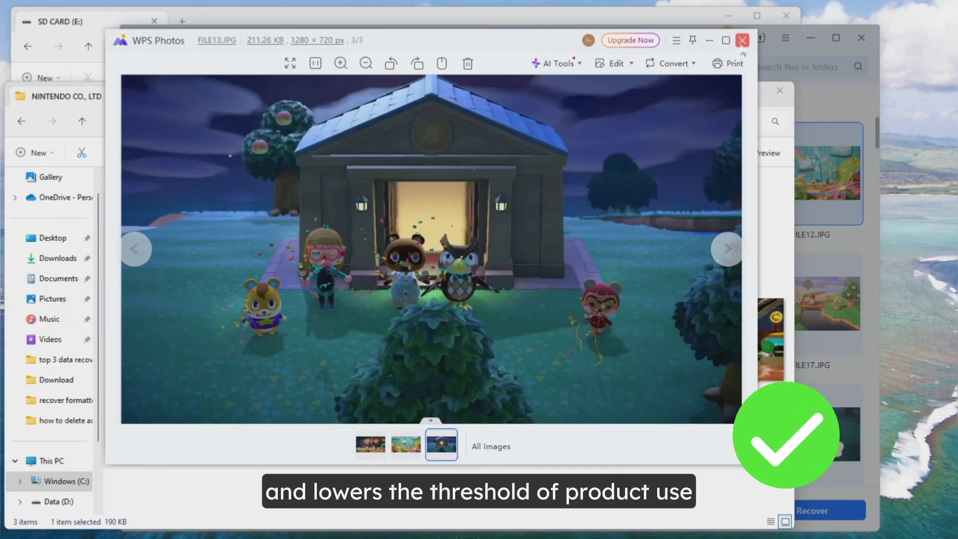
left_click(742, 41)
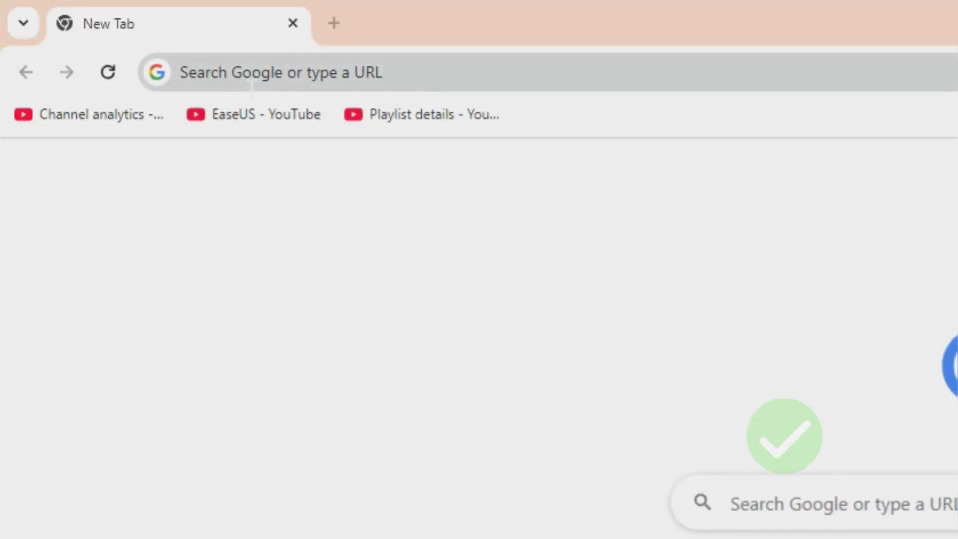
Go to easeus.com in the browser.
left_click(252, 88)
type("easeus.")
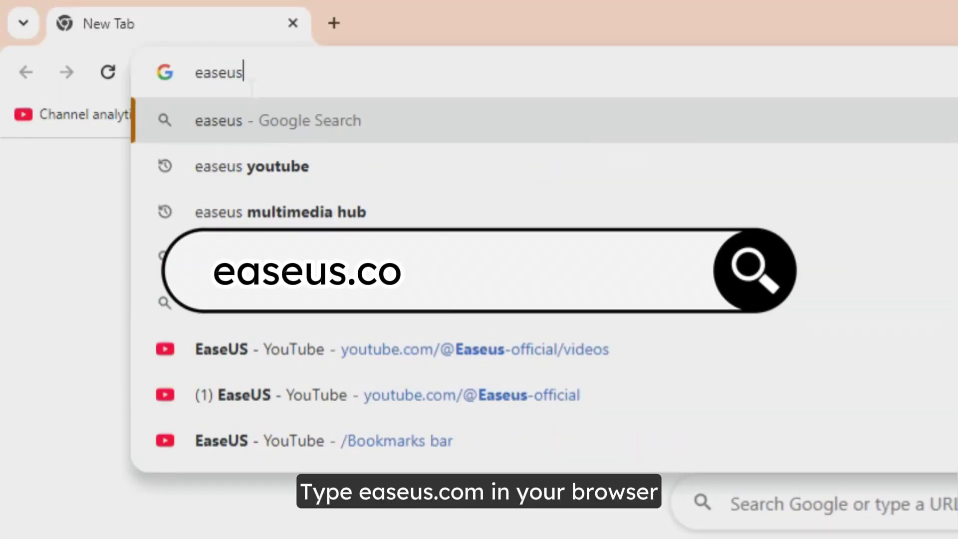
type("com")
key("Return")
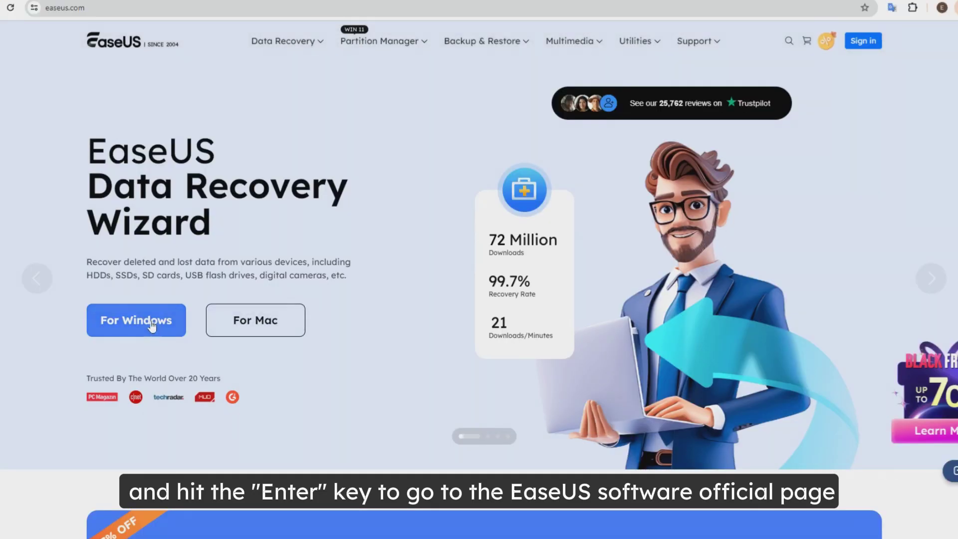
Open the Data Recovery Wizard for Windows page and scroll through its recovery scenarios.
left_click(149, 323)
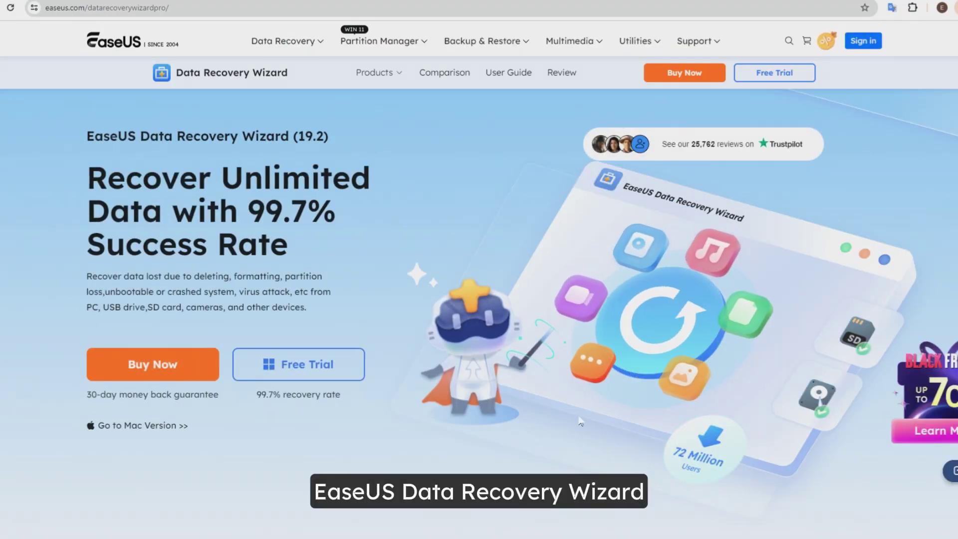
scroll(581, 422, "down", 10)
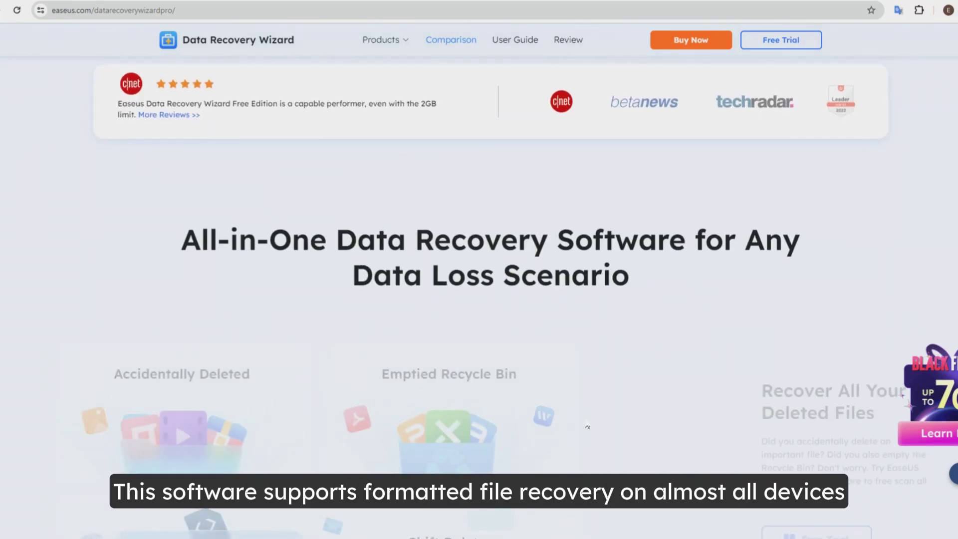
scroll(588, 426, "down", 5)
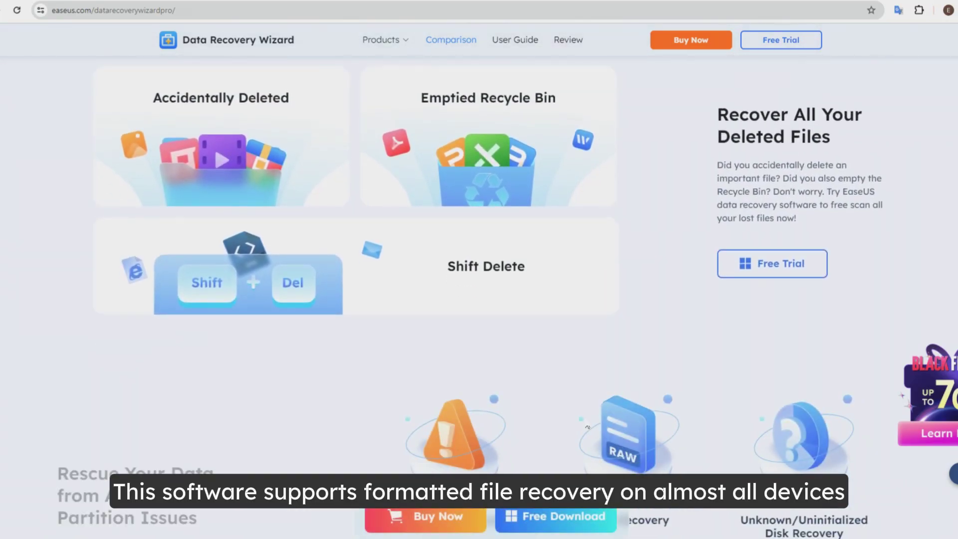
scroll(588, 427, "down", 6)
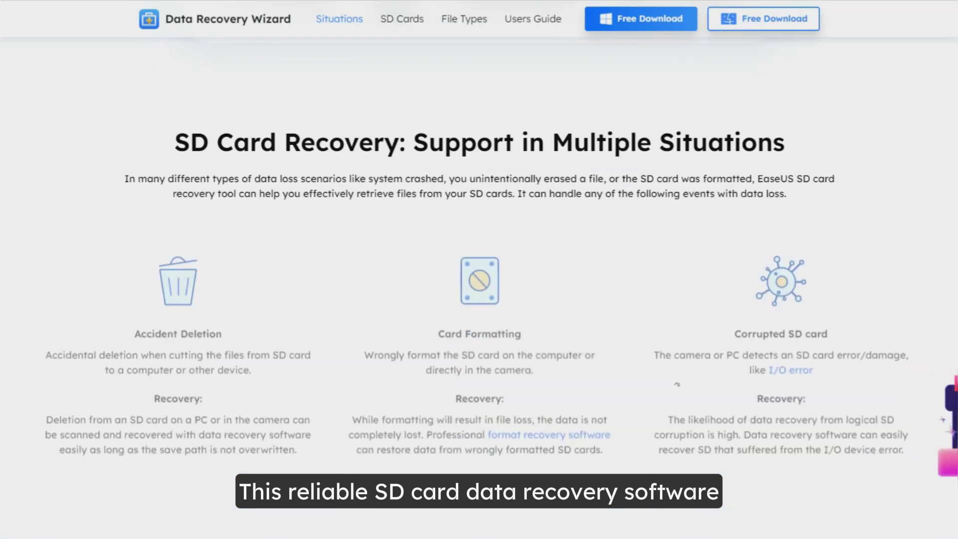
scroll(694, 398, "down", 4)
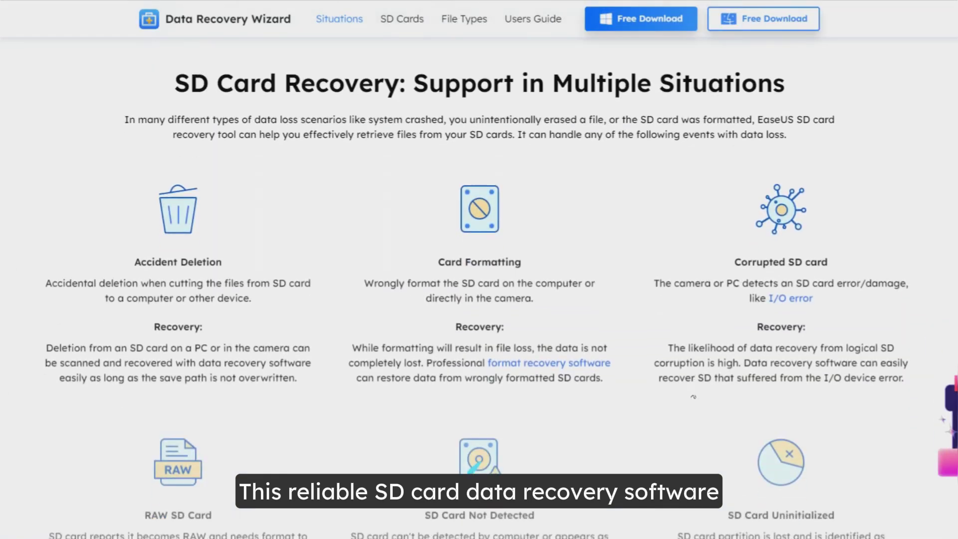
scroll(693, 397, "up", 1)
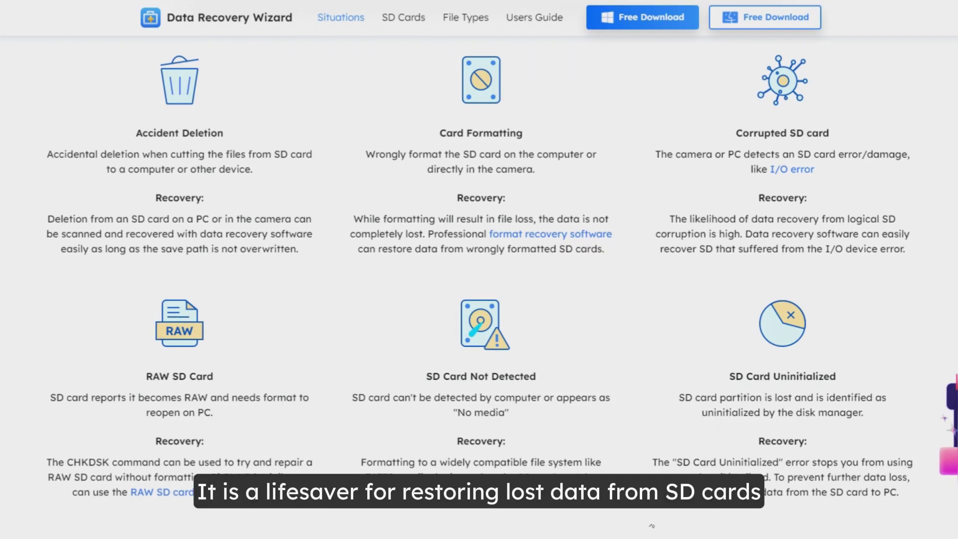
scroll(355, 265, "down", 10)
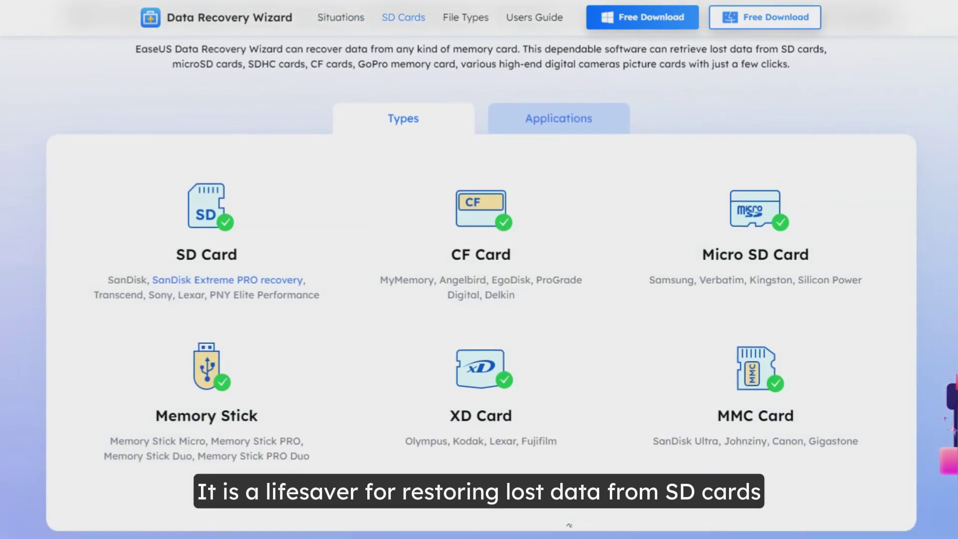